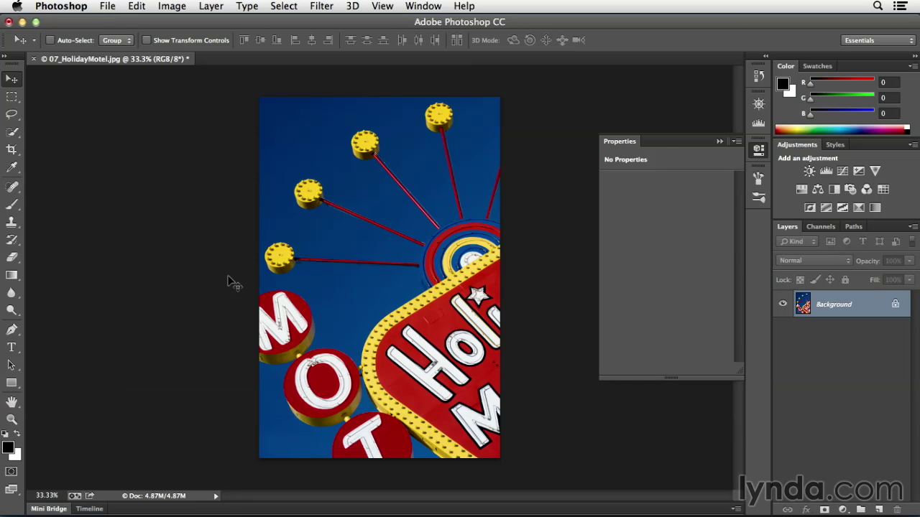
Add a Hue/Saturation adjustment layer above the Background layer.
click(802, 190)
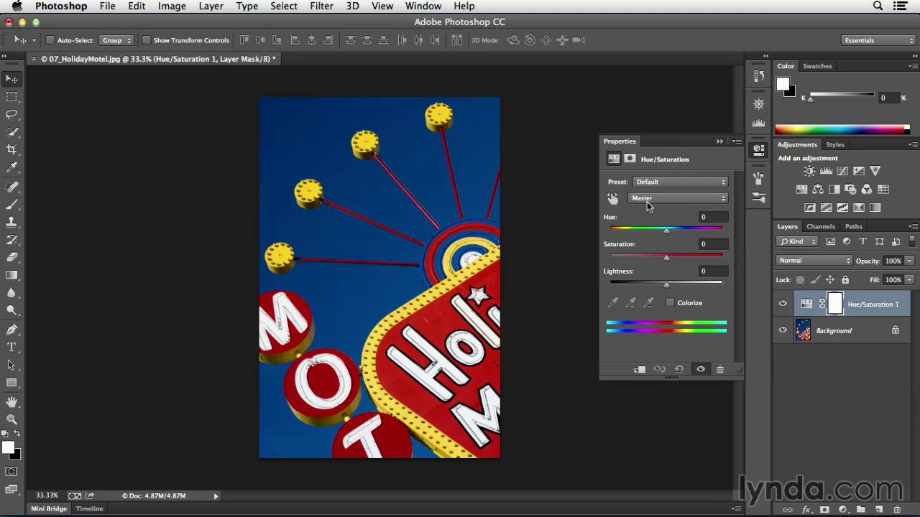
Try a Master hue of -180 and a Master saturation of -100, restoring each value to 0.
drag(666, 230, 610, 234)
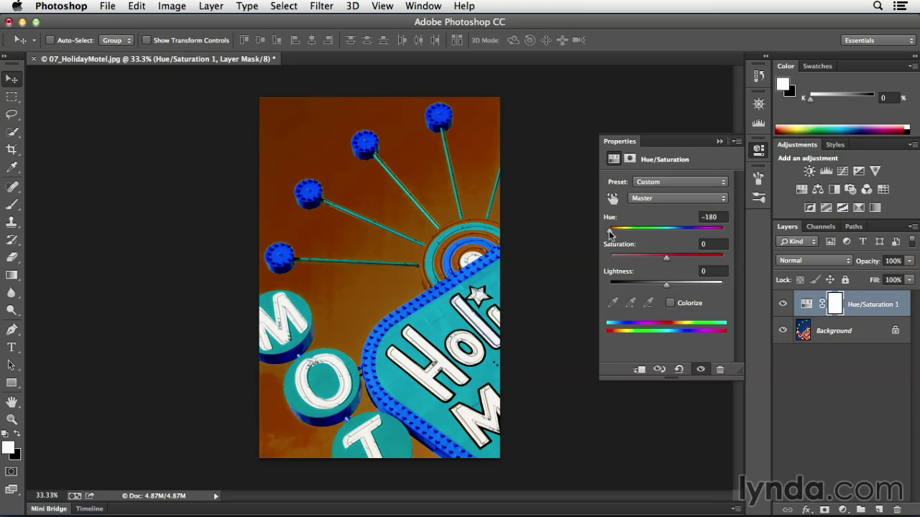
double_click(611, 218)
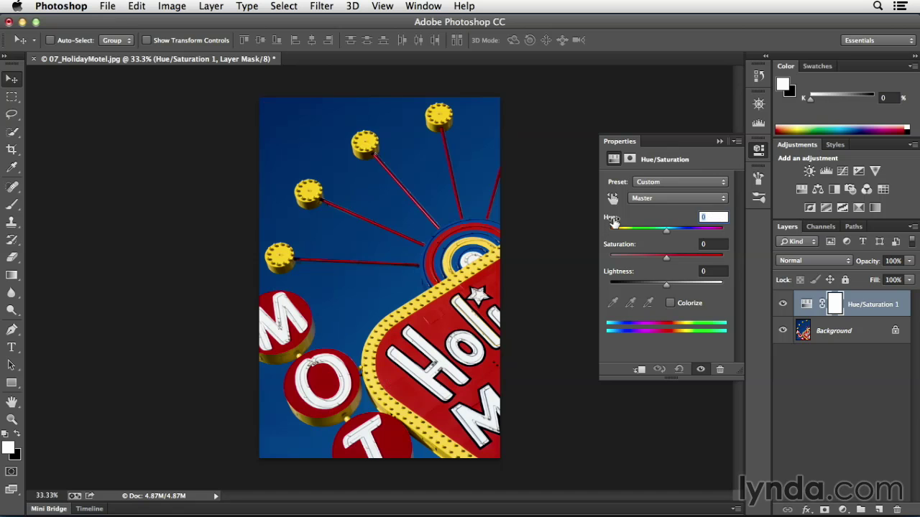
drag(667, 260, 609, 259)
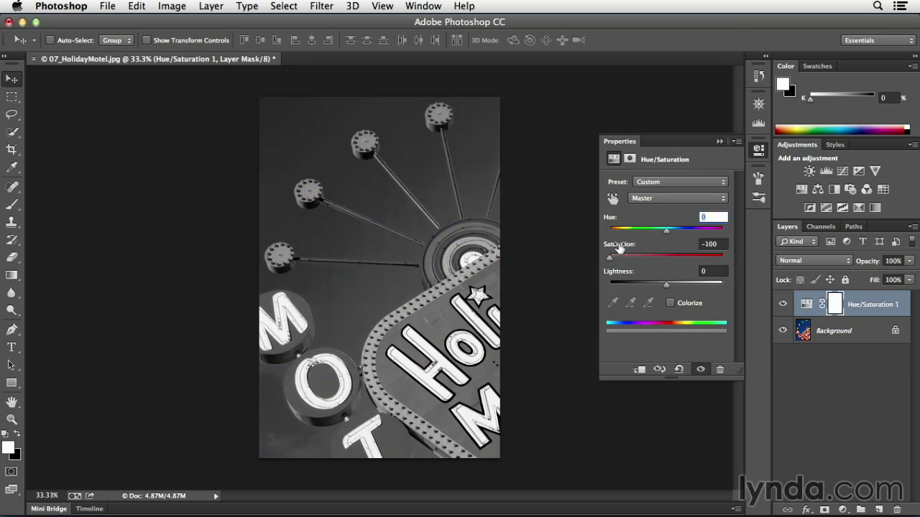
key(ctrl+z)
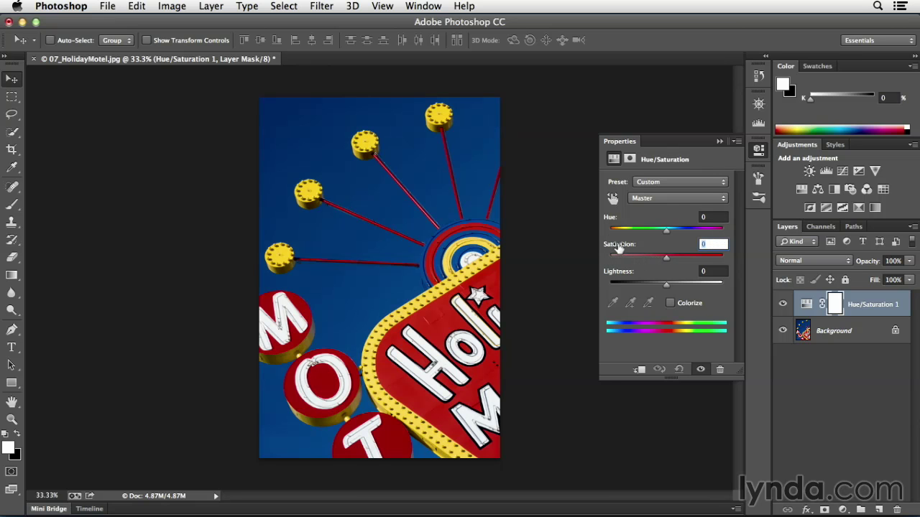
Desaturate only the Yellows of the image to -100.
click(685, 201)
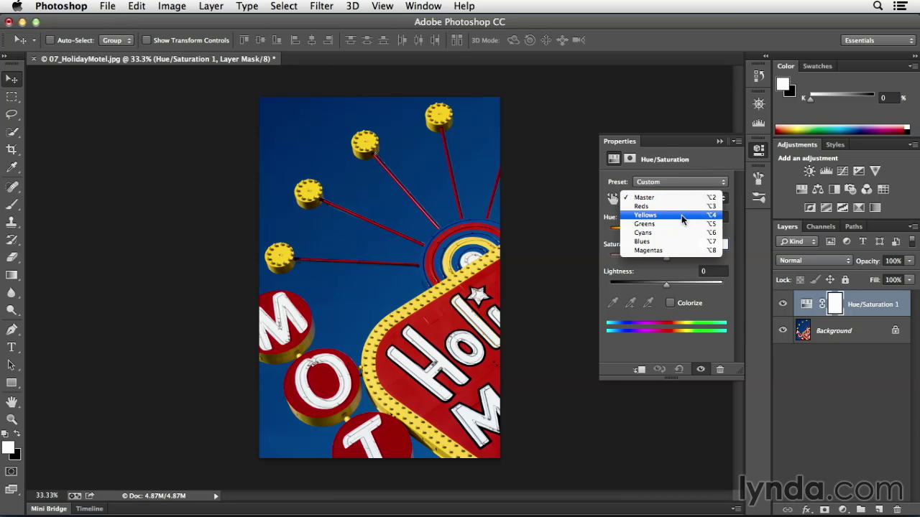
click(682, 222)
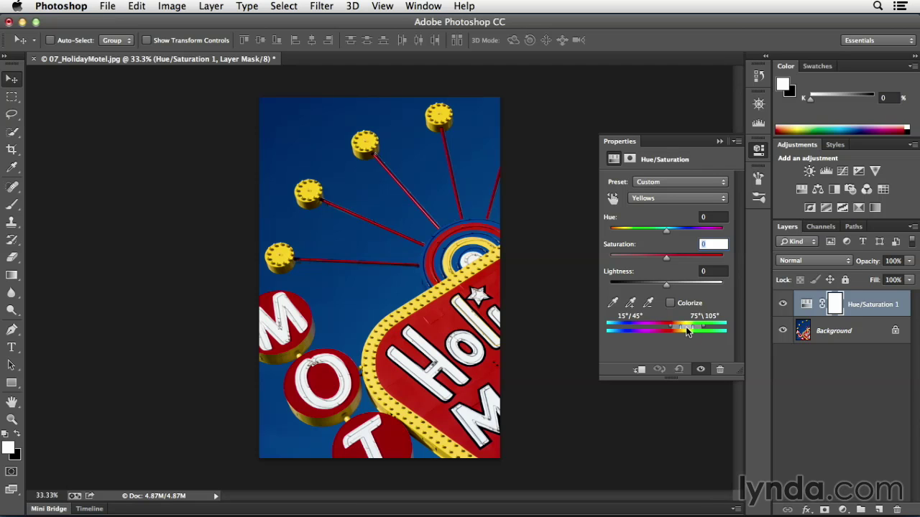
drag(666, 257, 608, 260)
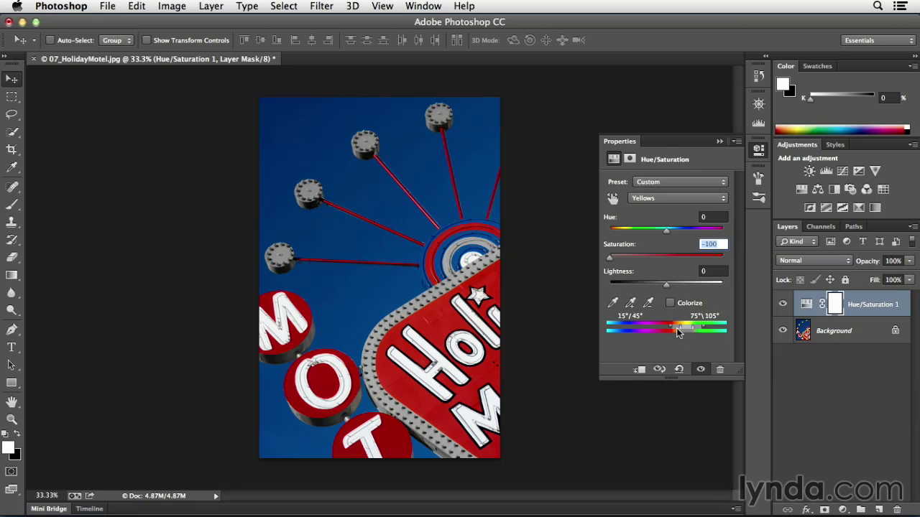
Try extending the Yellows range to 319°/347° and its falloff to 298°, pull both back, and reset the adjustment.
drag(677, 331, 659, 330)
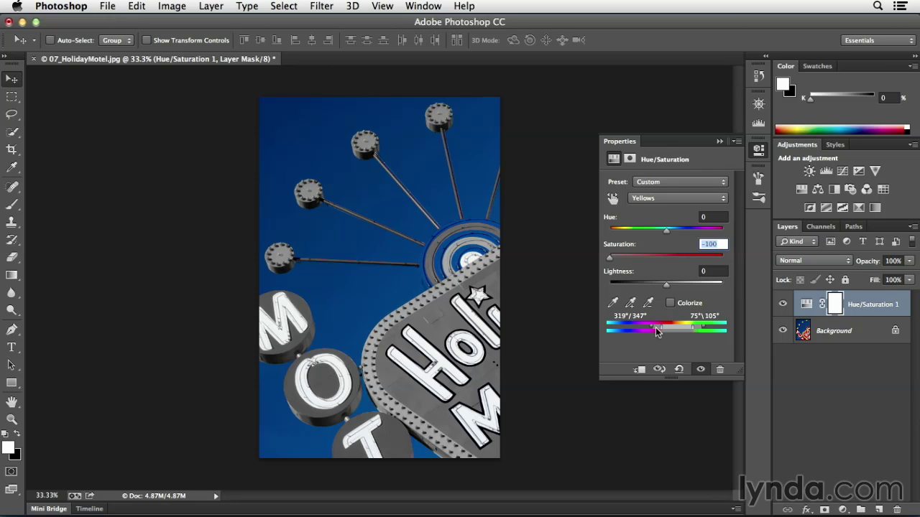
drag(656, 329, 673, 330)
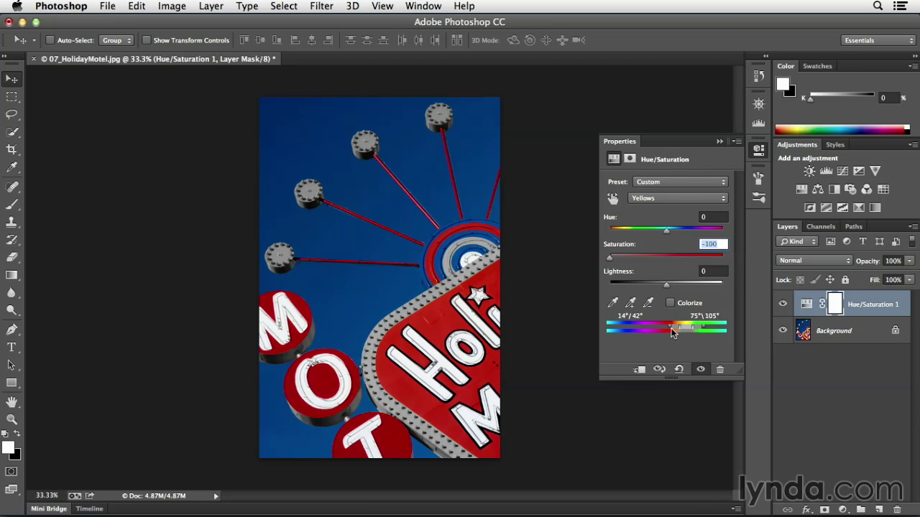
drag(671, 330, 658, 331)
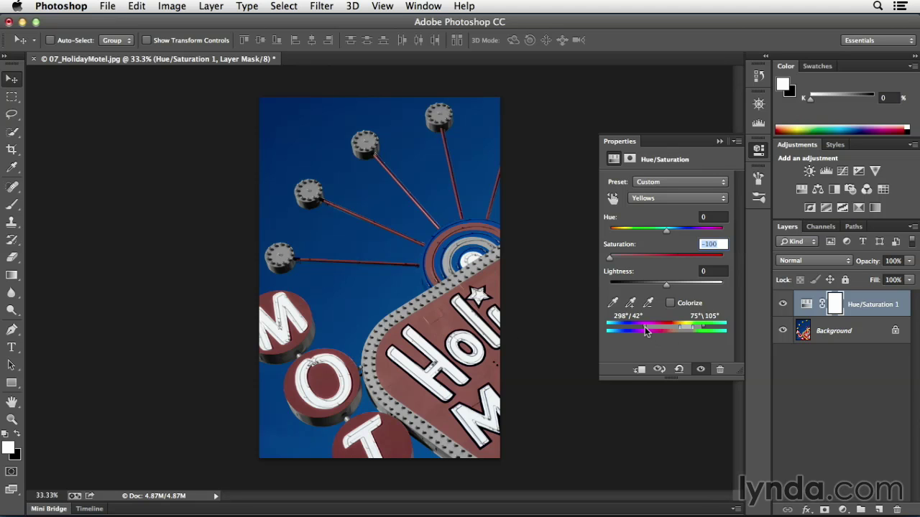
drag(645, 331, 669, 331)
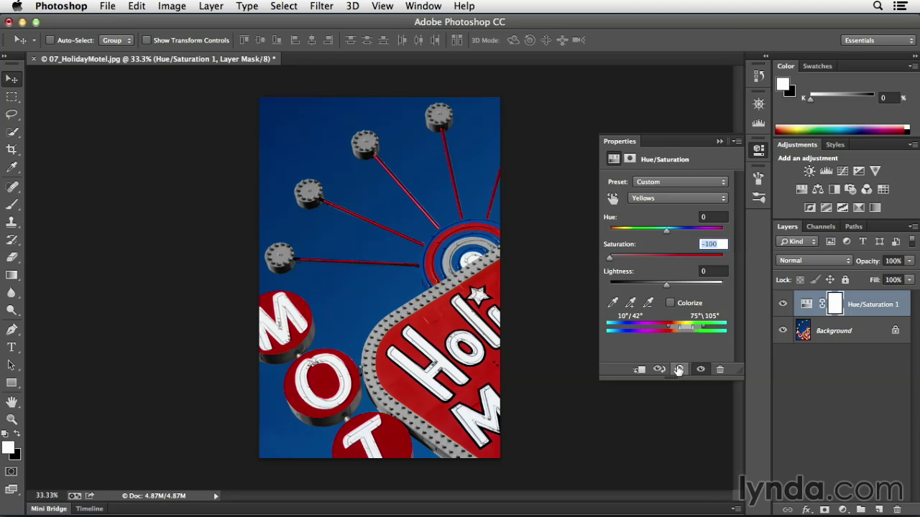
click(679, 370)
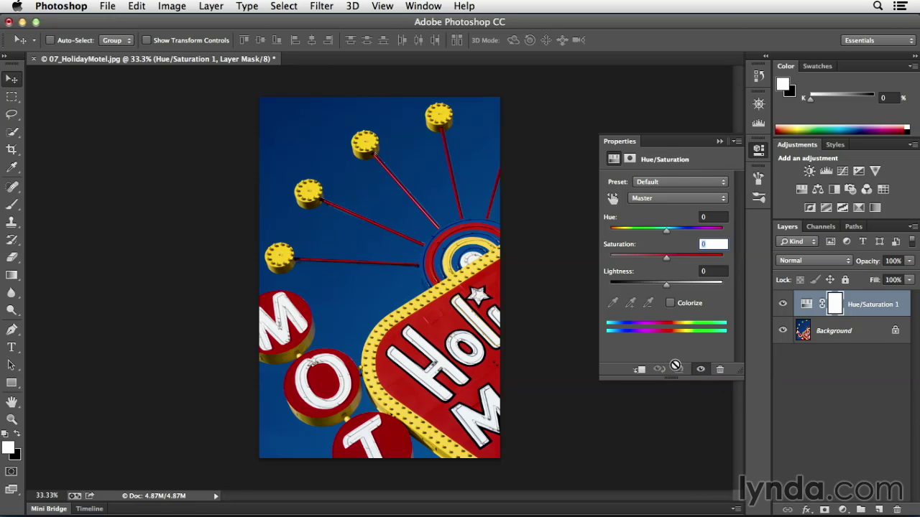
Target the Reds range, sample the sign's red background with the eyedropper, and set the saturation to -64.
click(655, 201)
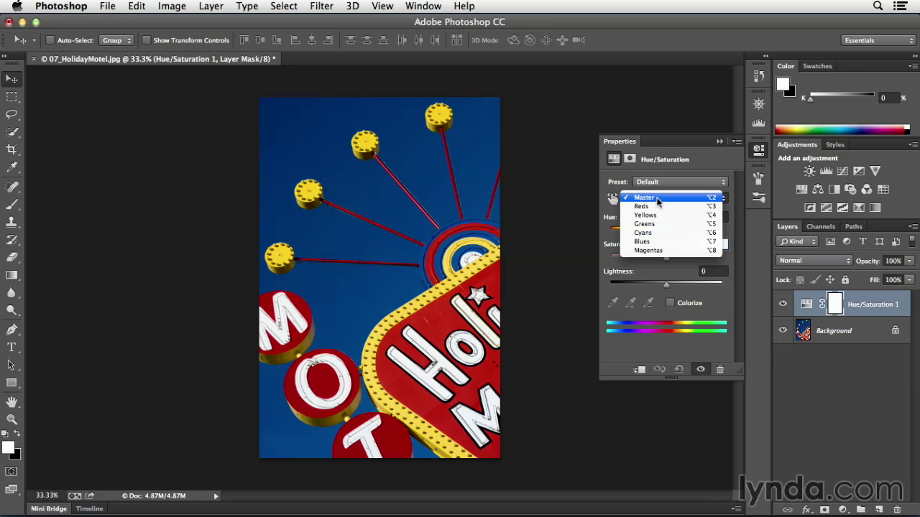
click(658, 202)
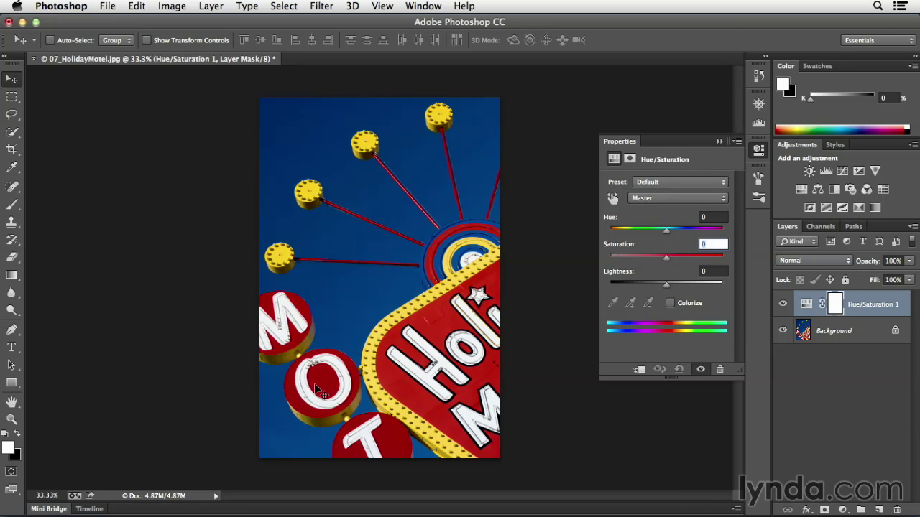
click(662, 199)
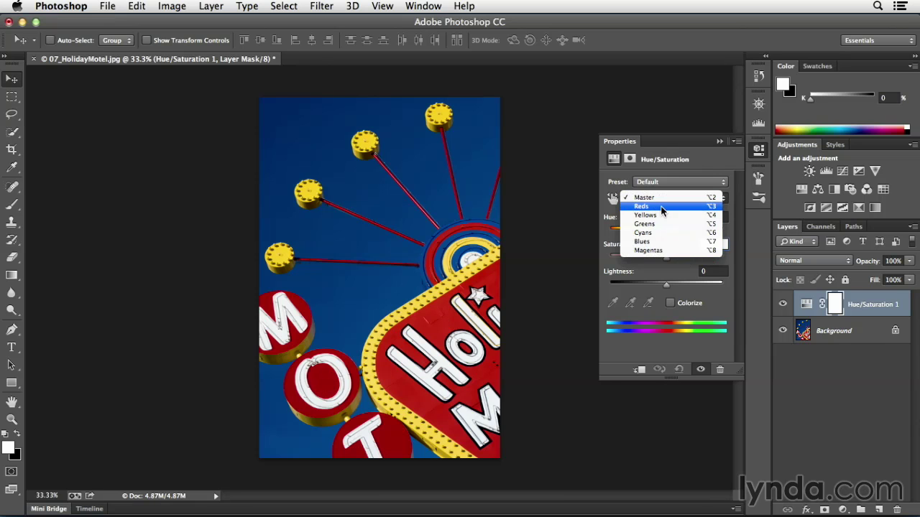
click(661, 207)
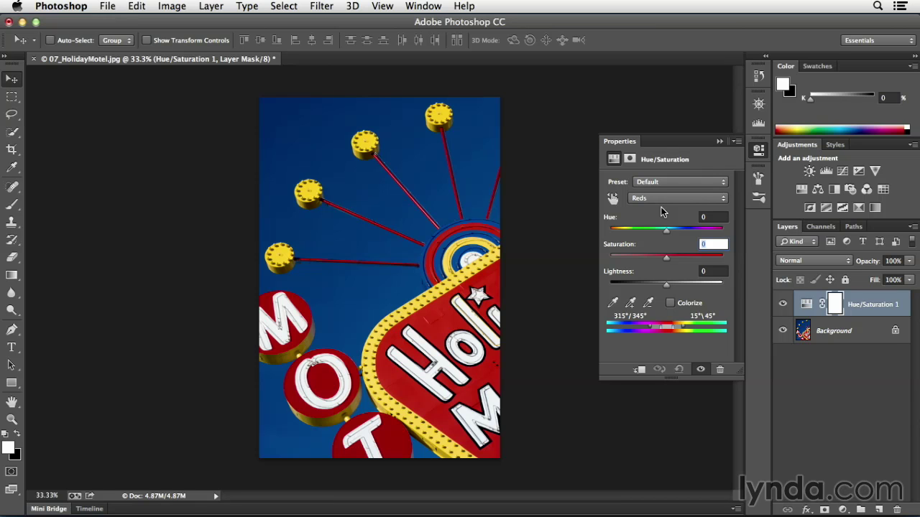
click(613, 302)
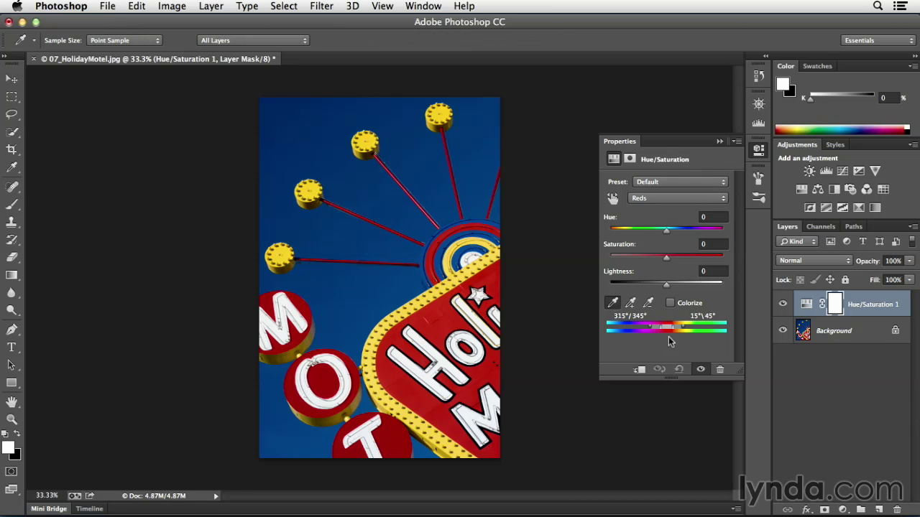
click(445, 321)
drag(667, 258, 618, 268)
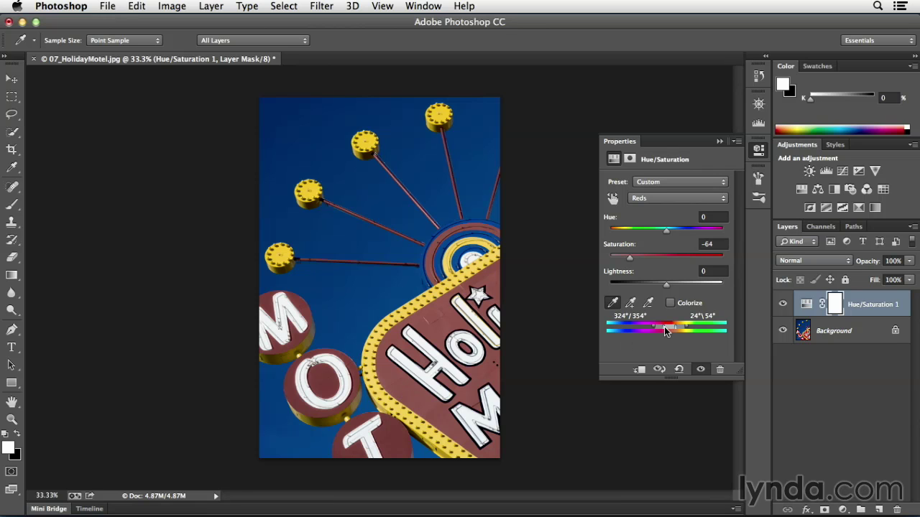
Try the Reds at -100 saturation with the range adjusted to 302°/6° and 30°\61°, and reset the adjustment.
drag(666, 327, 671, 329)
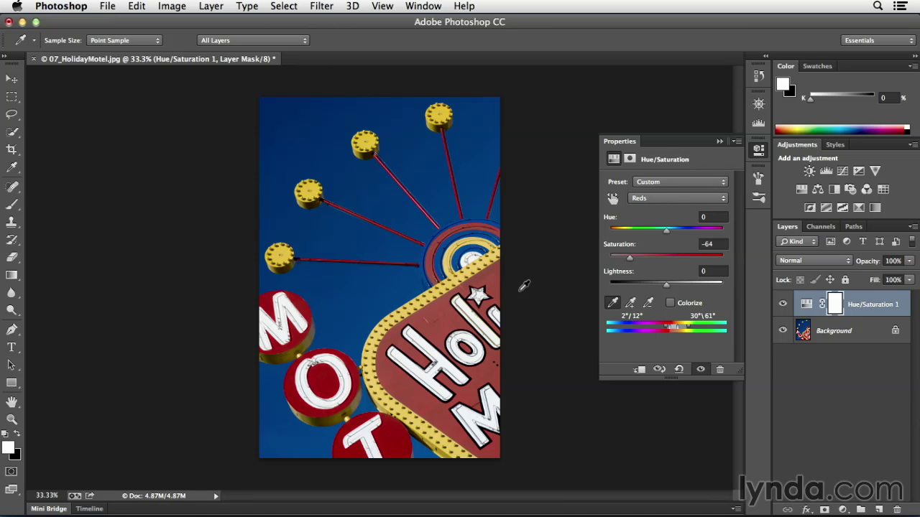
drag(629, 258, 599, 259)
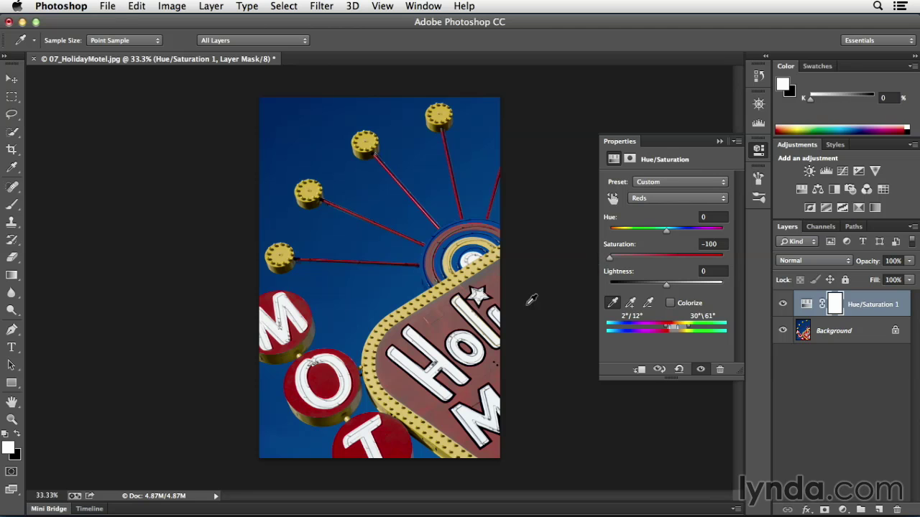
drag(672, 330, 665, 330)
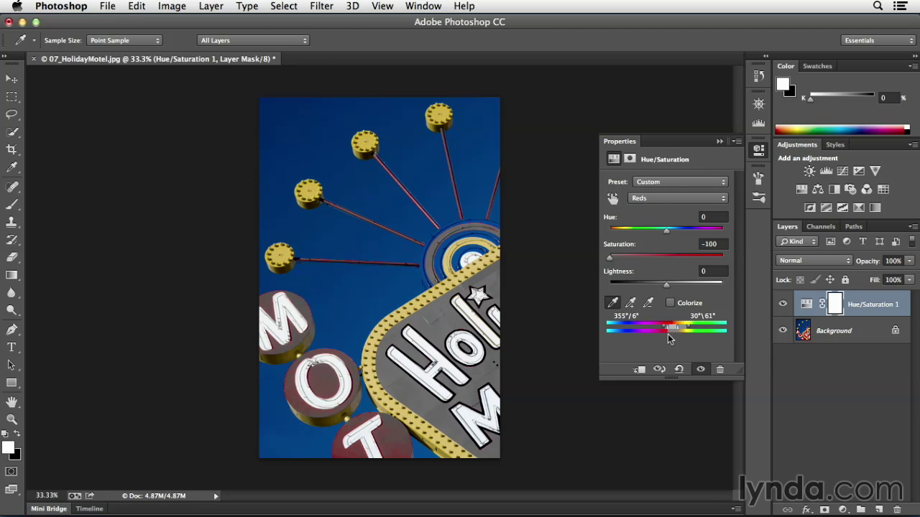
drag(665, 329, 646, 332)
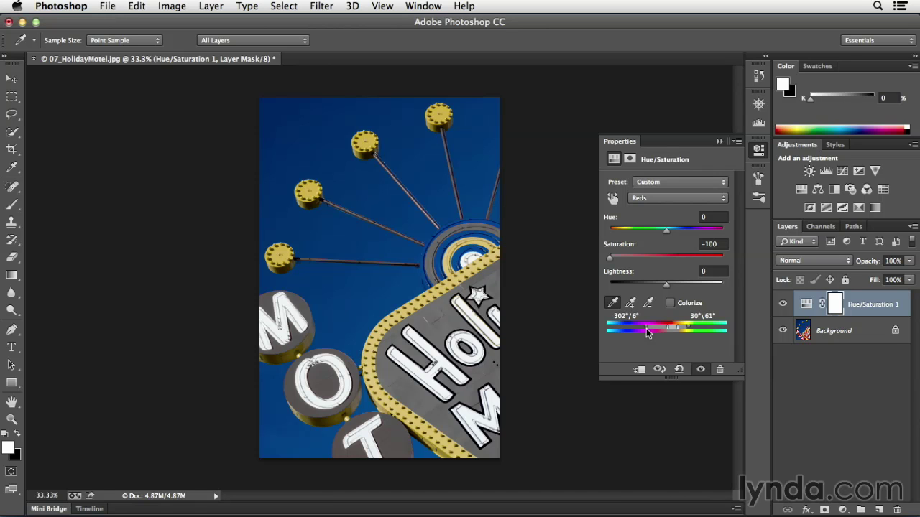
click(612, 199)
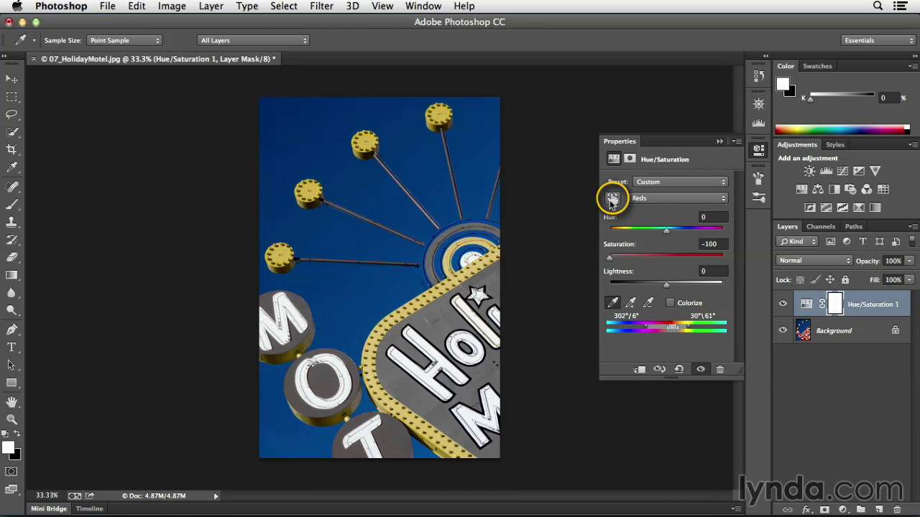
click(678, 370)
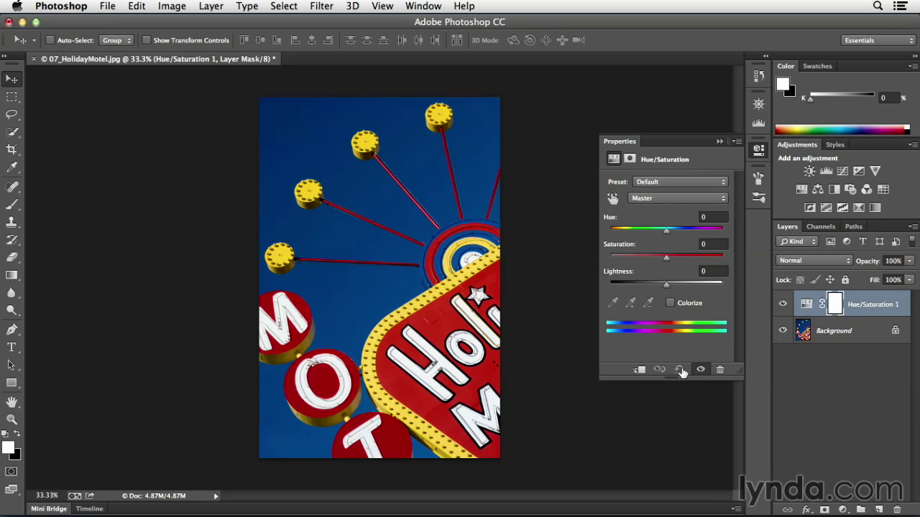
Use the targeted adjustment tool on the sign's yellow border to try Yellows saturations of -100, +76 and -42.
click(613, 200)
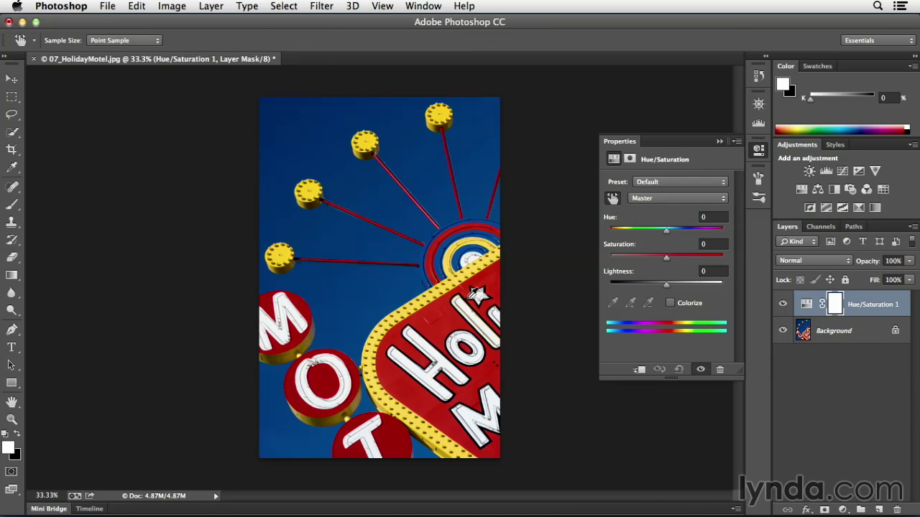
click(418, 307)
drag(418, 308, 334, 304)
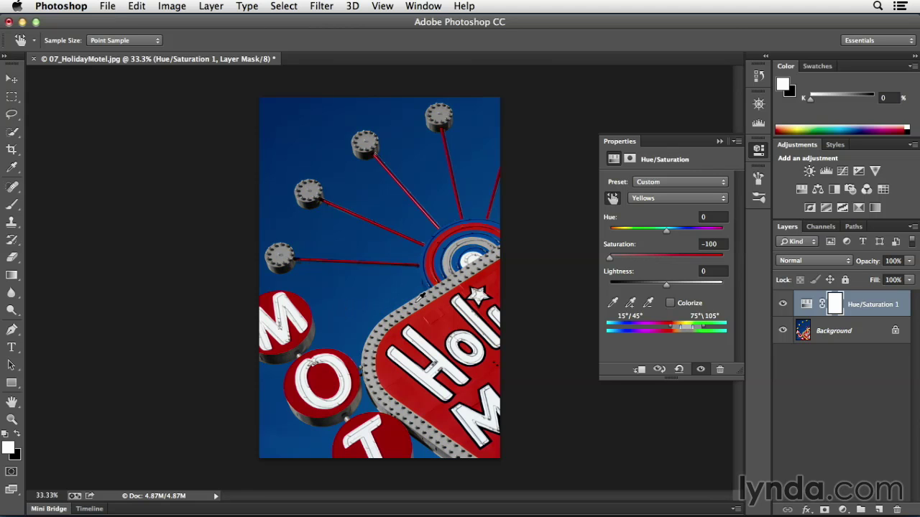
drag(423, 299, 513, 309)
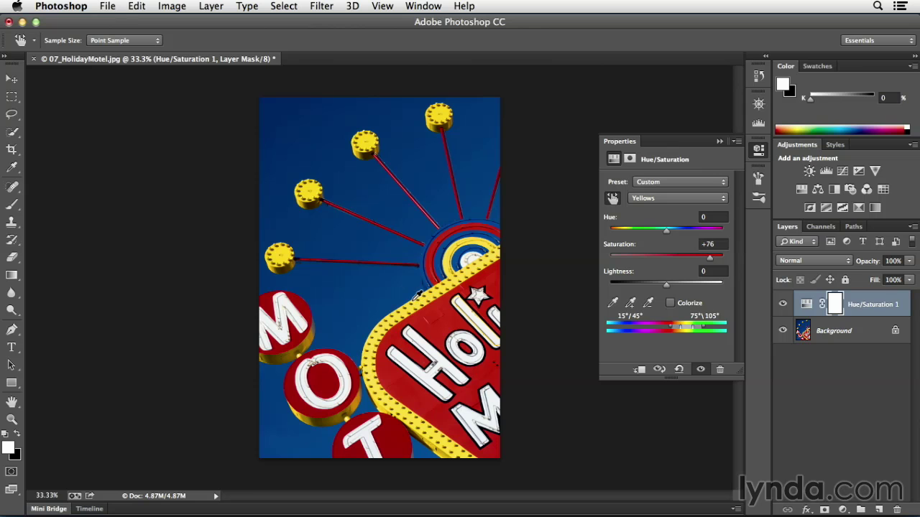
drag(420, 302, 339, 302)
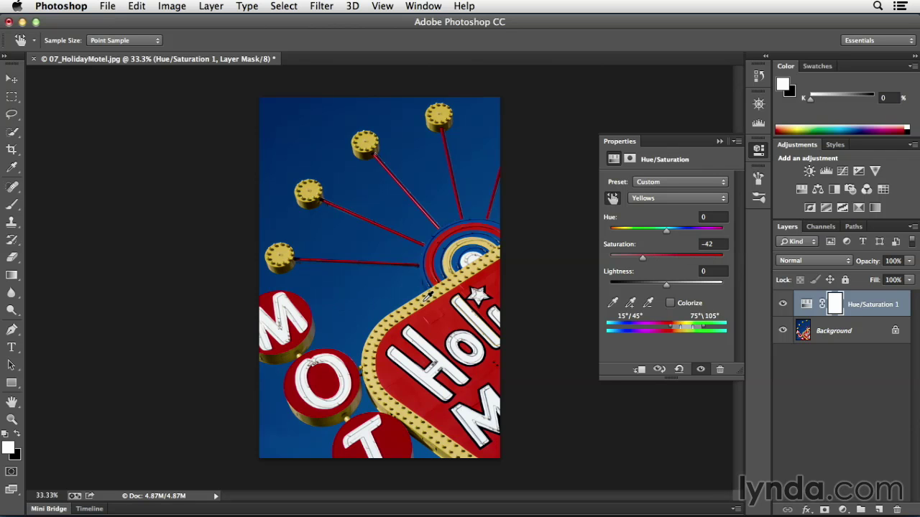
Turn the sign's yellow border green with on-image adjustments, setting the Yellows hue to +41 and saturation to +7.
drag(425, 306, 451, 308)
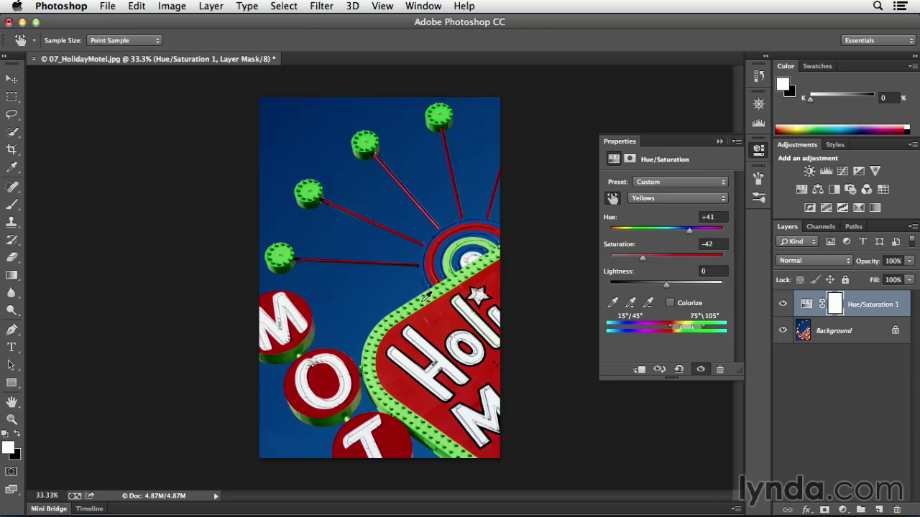
mouse_move(424, 307)
mouse_down()
mouse_move(453, 307)
mouse_move(365, 308)
mouse_move(440, 307)
mouse_up()
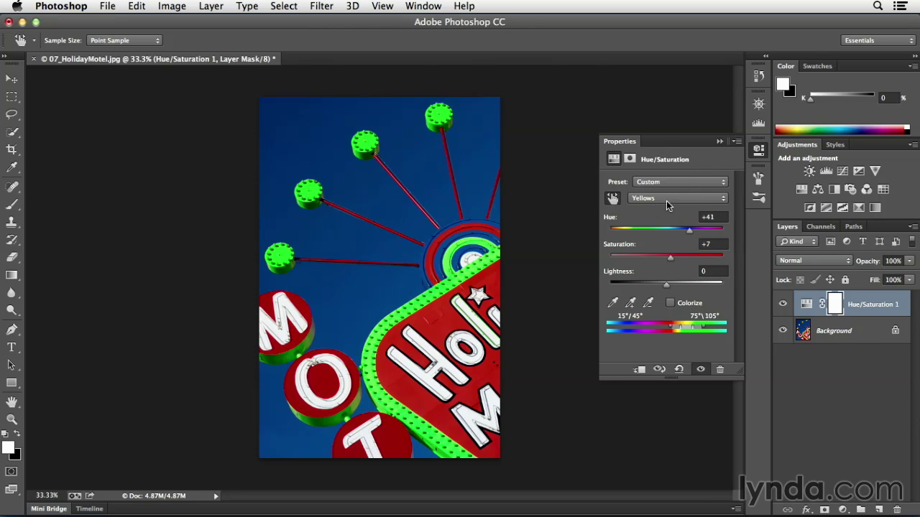
click(738, 142)
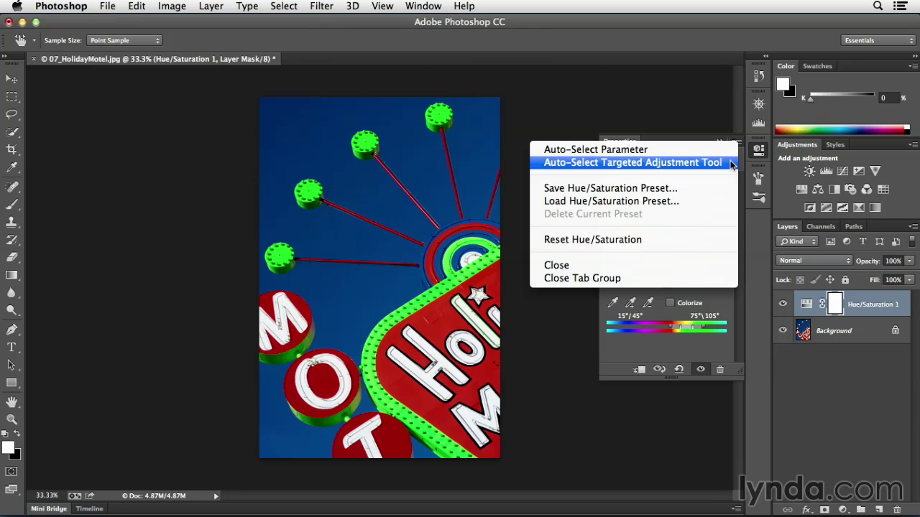
click(708, 130)
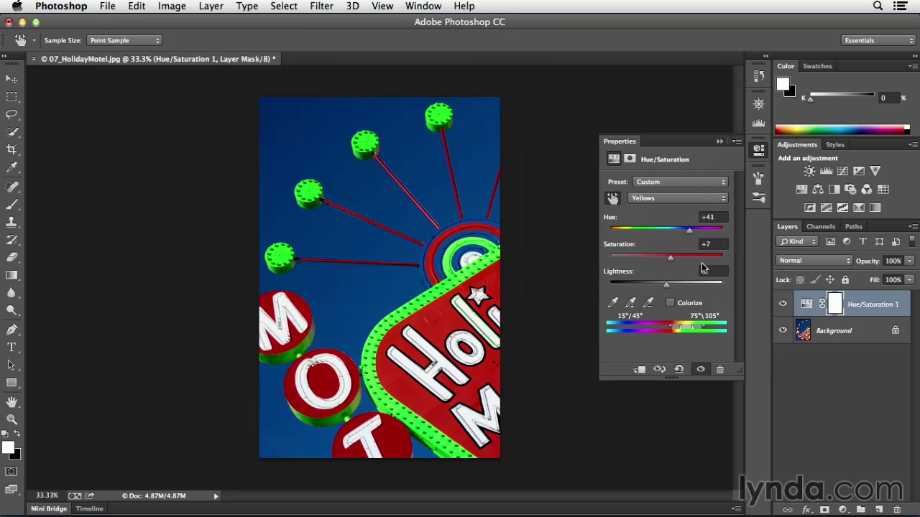
Collapse the adjustment's properties and hide the Hue/Saturation layer to compare with the original image.
click(719, 142)
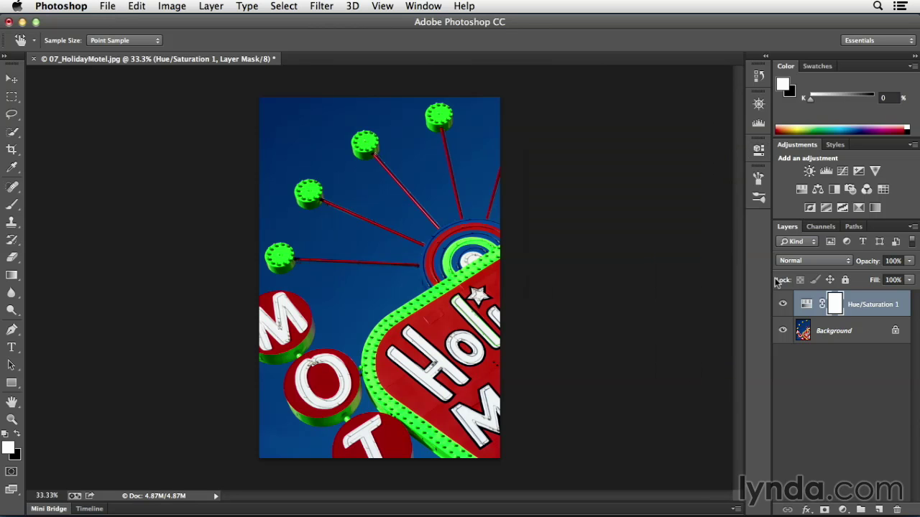
click(784, 306)
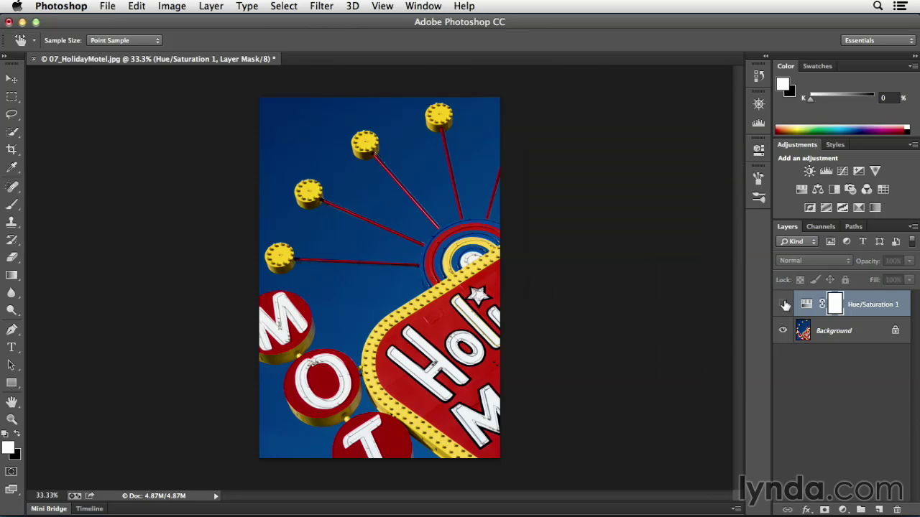
Toggle the Hue/Saturation 1 layer's visibility several times to compare with the original image, leaving the layer shown.
click(784, 305)
click(785, 306)
click(785, 306)
click(784, 305)
click(785, 306)
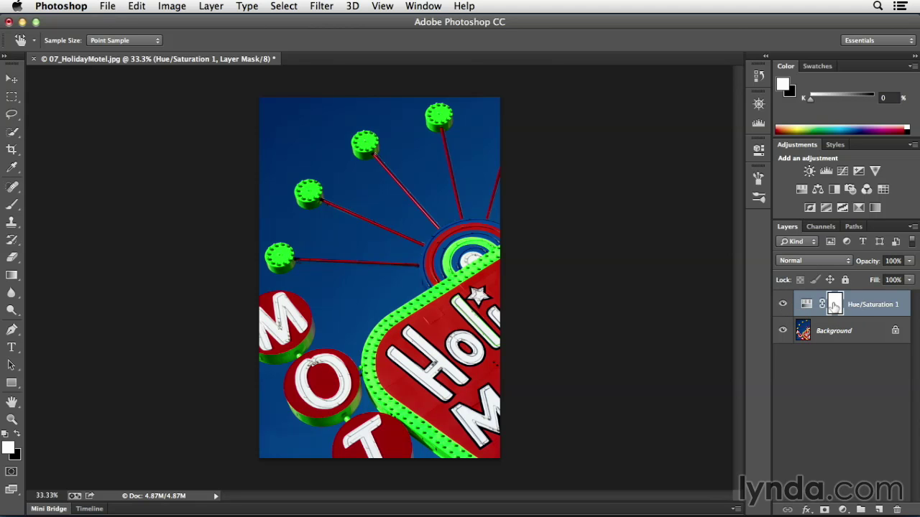
Switch to the Brush tool, enlarge the brush to 400 pixels and make black the foreground colour.
key(b)
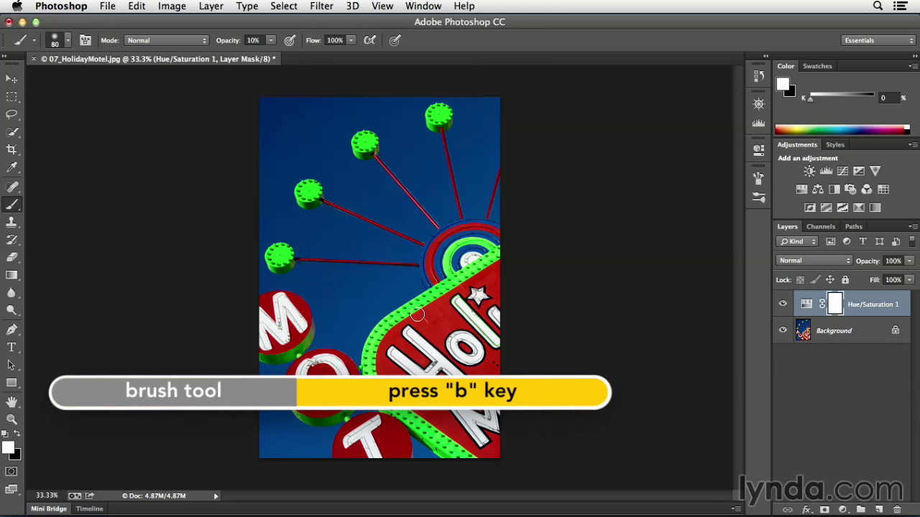
key(bracketright)
key(bracketright)
key(bracketright)
key(bracketright)
key(bracketright)
key(bracketright)
key(bracketright)
key(bracketright)
key(bracketright)
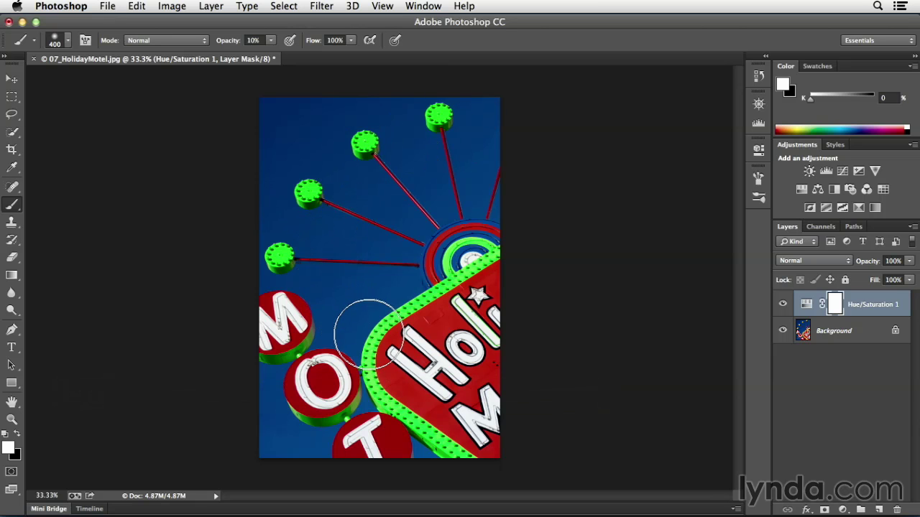
key(x)
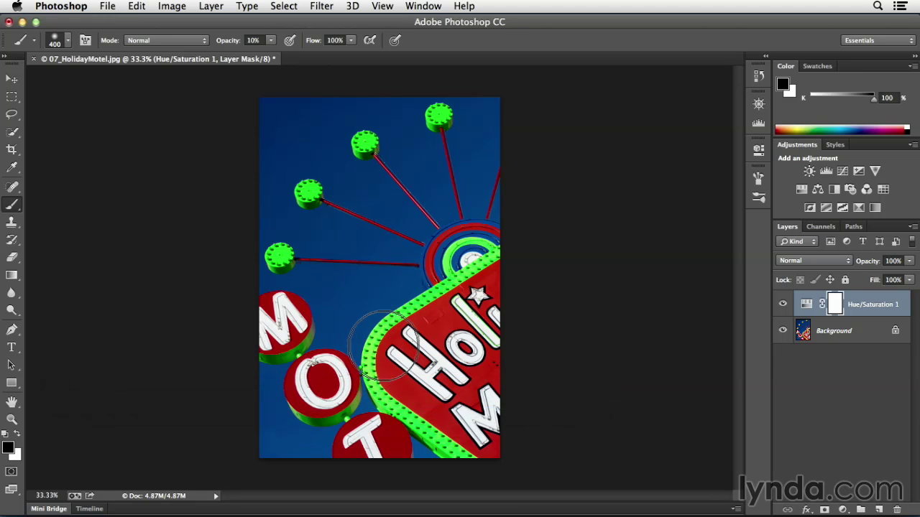
Try painting black at 10% opacity on the layer mask over the main sign's border, and undo the stroke.
drag(524, 263, 446, 302)
key(1)
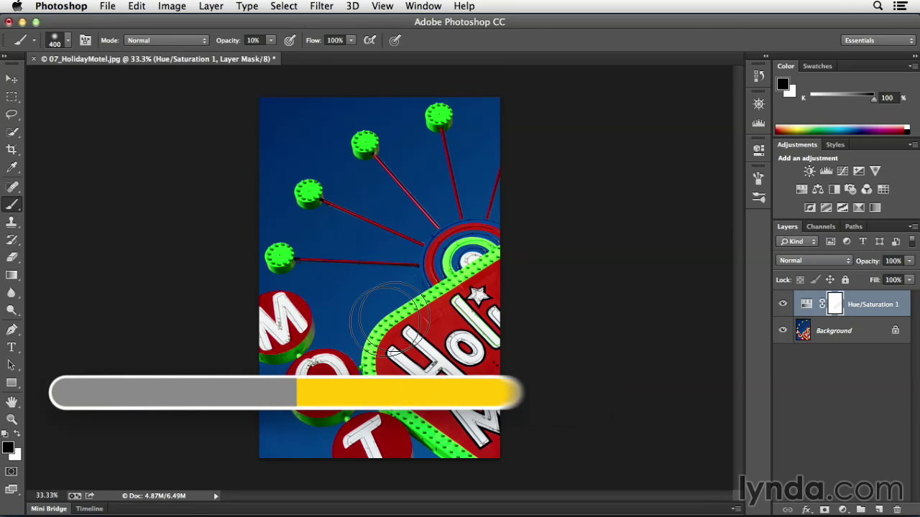
key(super+z)
Set the brush opacity to 100% and paint black on the mask over the main sign, its rings and the red letter discs.
key(0)
mouse_move(357, 349)
mouse_down()
mouse_move(498, 267)
mouse_move(396, 361)
mouse_move(470, 453)
mouse_up()
mouse_move(356, 402)
mouse_down()
mouse_move(295, 390)
mouse_move(316, 354)
mouse_move(326, 371)
mouse_move(288, 363)
mouse_move(322, 334)
mouse_move(302, 376)
mouse_move(456, 402)
mouse_up()
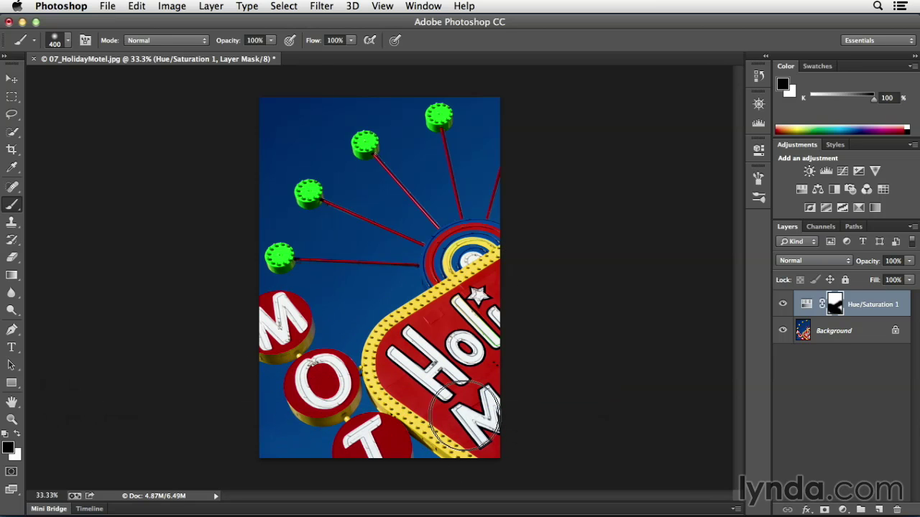
Hide and show the masked Hue/Saturation 1 layer twice to compare before and after, leaving it shown.
click(782, 304)
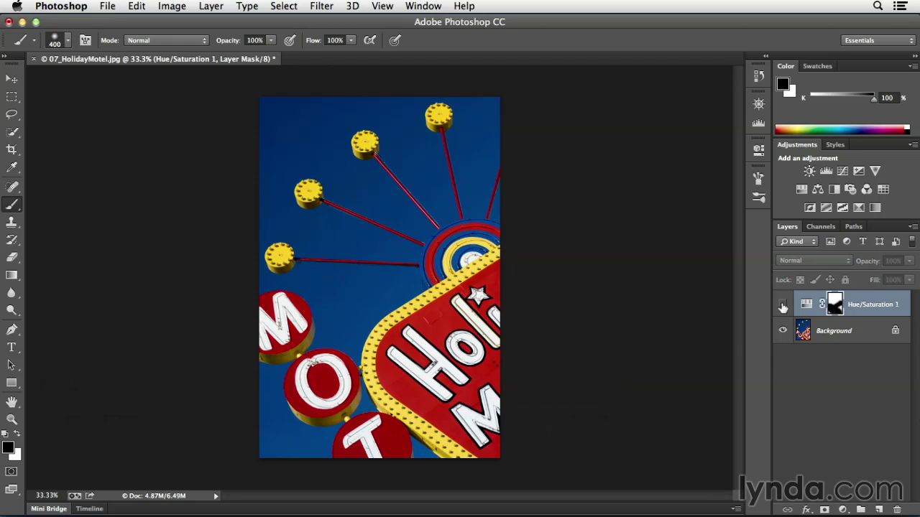
click(783, 304)
click(782, 306)
click(782, 305)
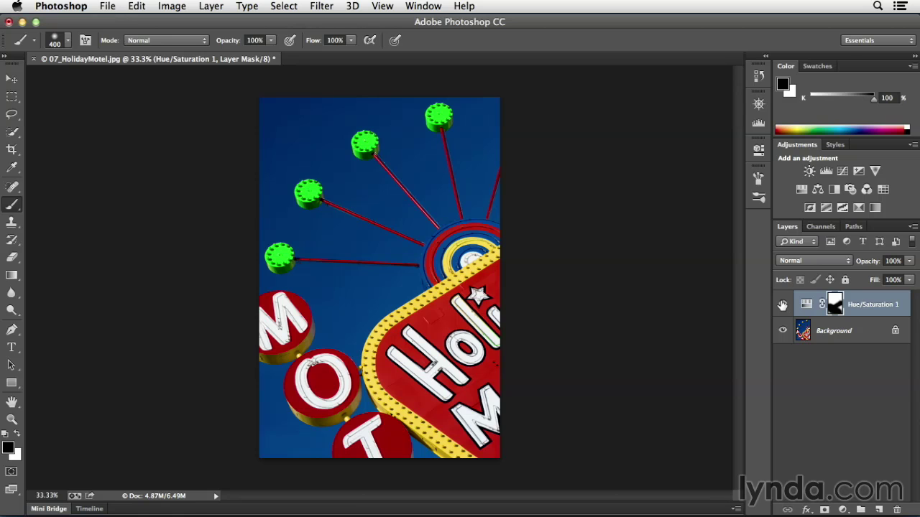